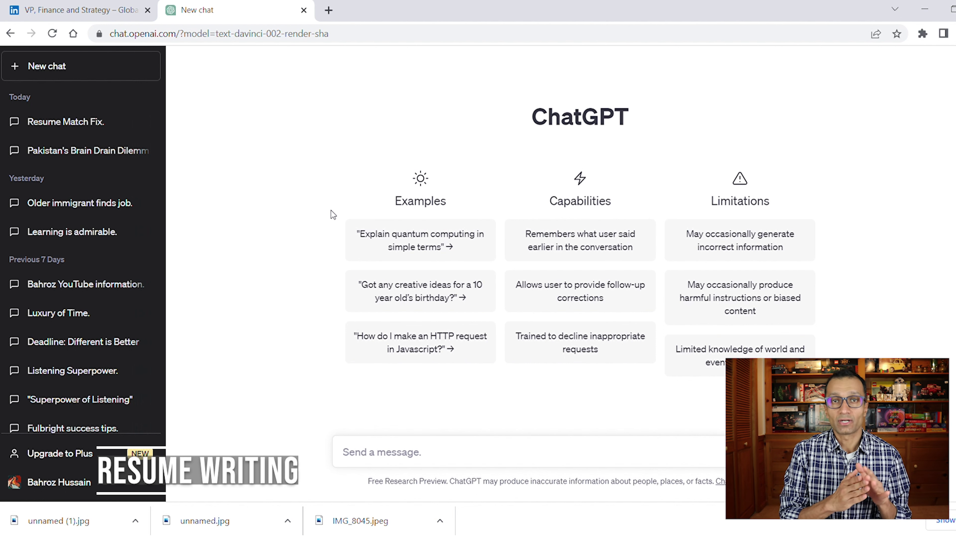
Paste the metric-based resume-achievements request into the message box and go back to the LinkedIn posting.
{"action": "left_click", "coordinate": [381, 452]}
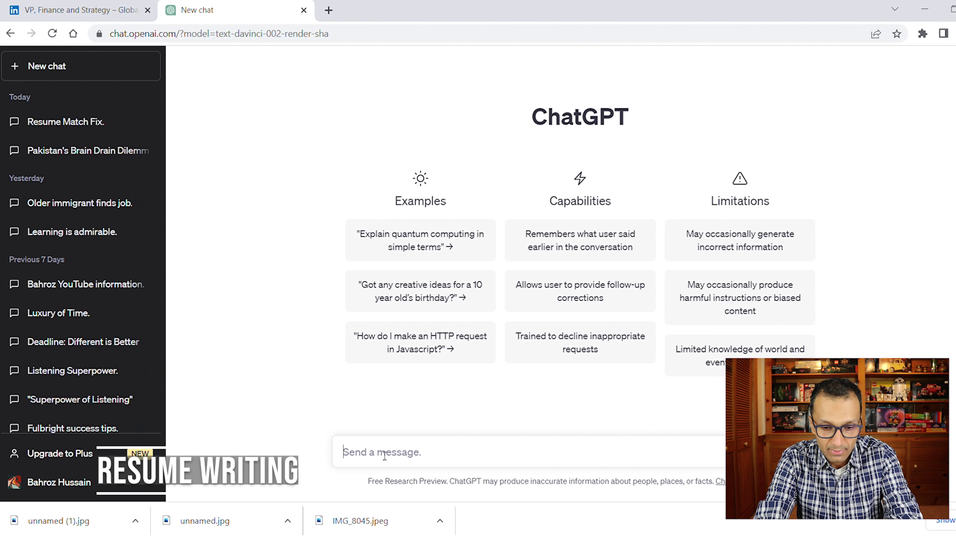
{"action": "type", "text": "Write resume achievements with metrics based on these job responsibilities.\""}
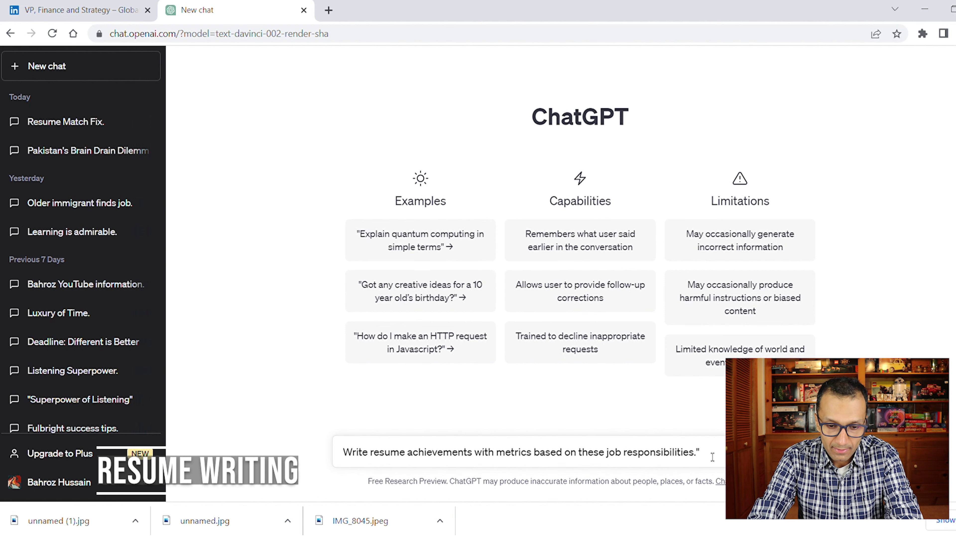
{"action": "key", "text": "ctrl+shift+Tab"}
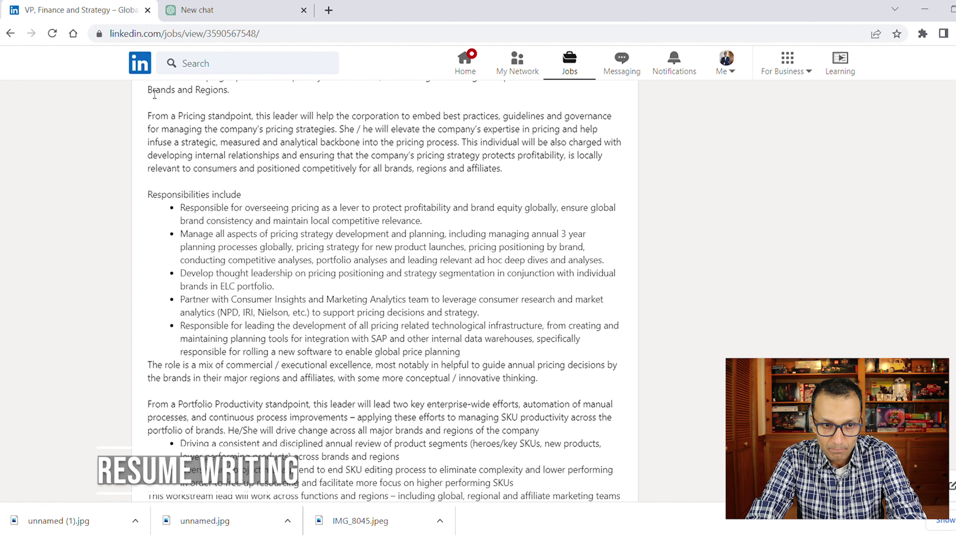
{"action": "key", "text": "ctrl+Tab"}
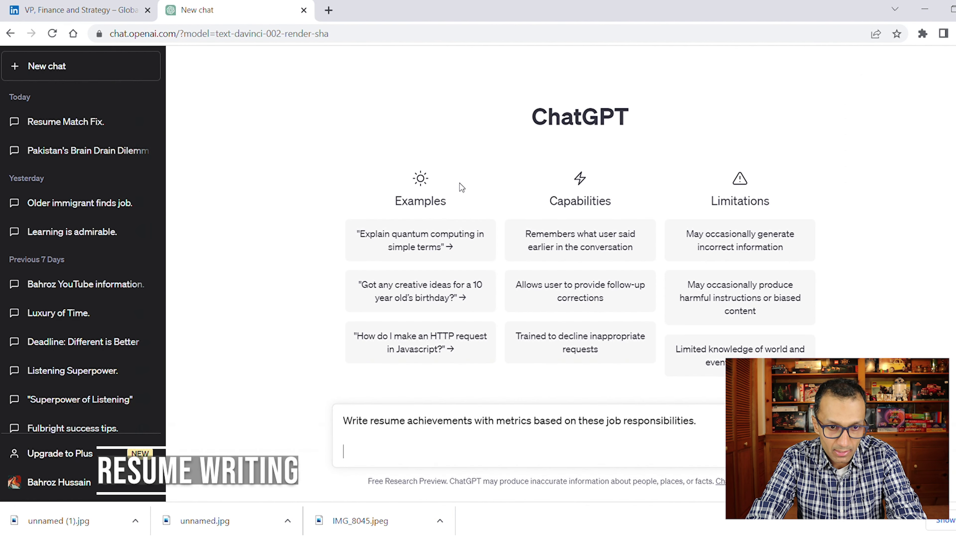
{"action": "key", "text": "ctrl+shift+Tab"}
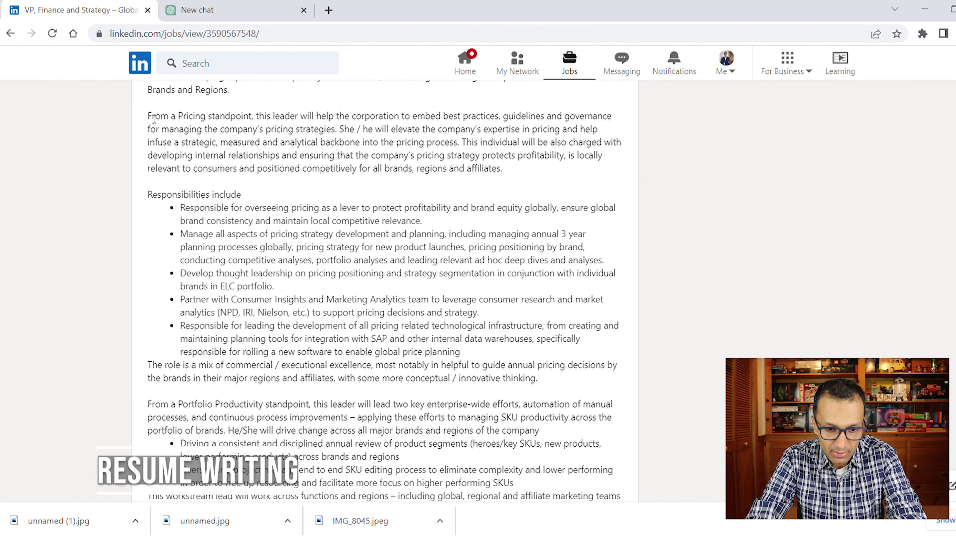
Copy the LinkedIn responsibilities, from the Pricing paragraph down, into the ChatGPT prompt.
{"action": "left_click_drag", "start_coordinate": [154, 119], "coordinate": [515, 309]}
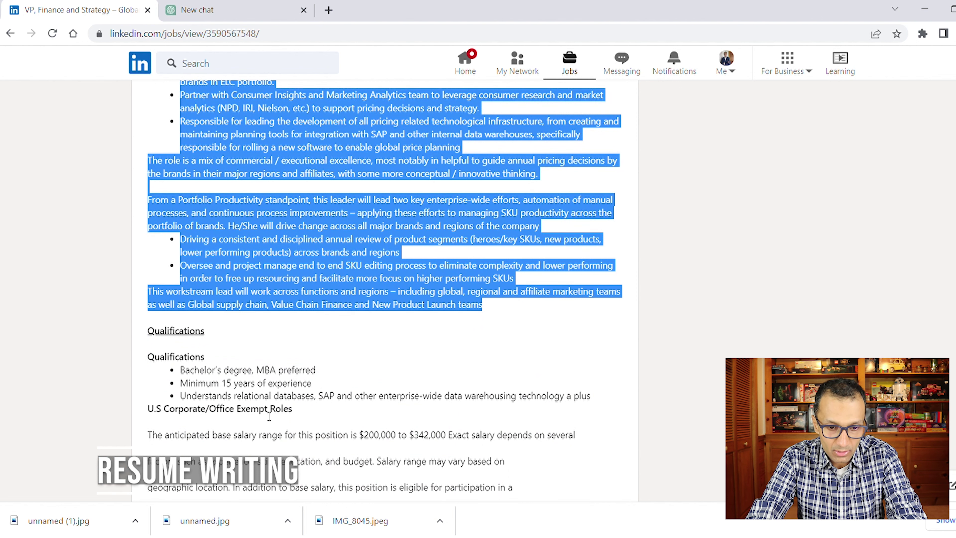
{"action": "left_click", "coordinate": [291, 413]}
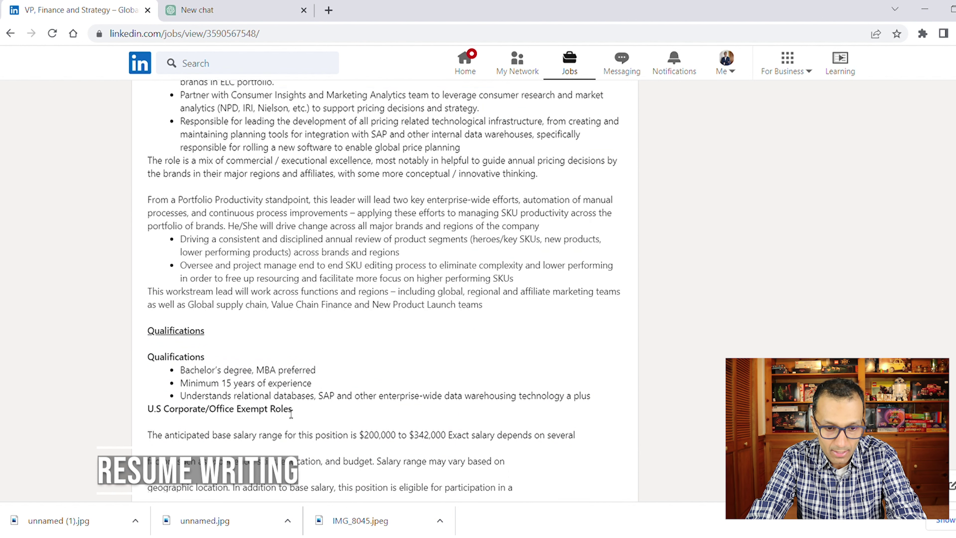
{"action": "scroll", "coordinate": [311, 414], "scroll_direction": "down", "scroll_amount": 2}
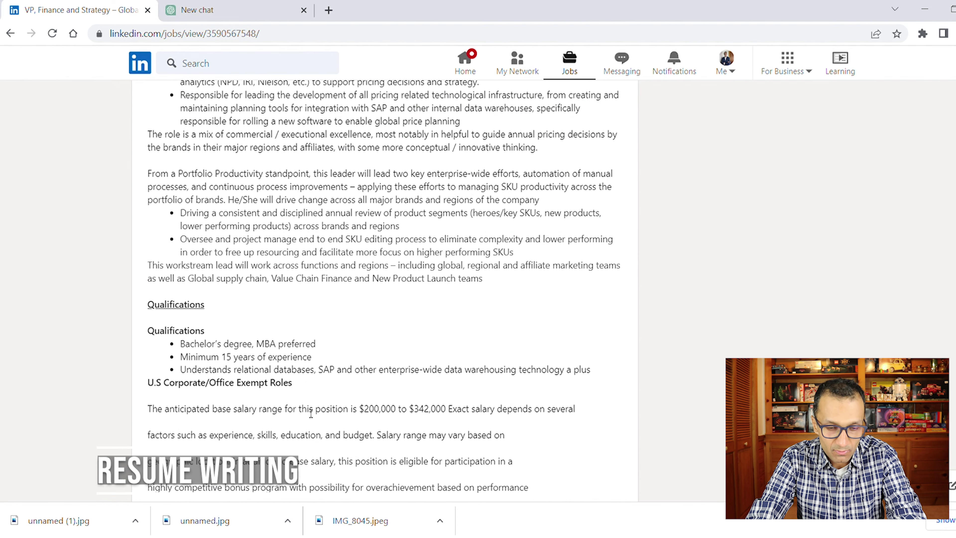
{"action": "scroll", "coordinate": [311, 414], "scroll_direction": "down", "scroll_amount": 4}
{"action": "scroll", "coordinate": [311, 414], "scroll_direction": "up", "scroll_amount": 5}
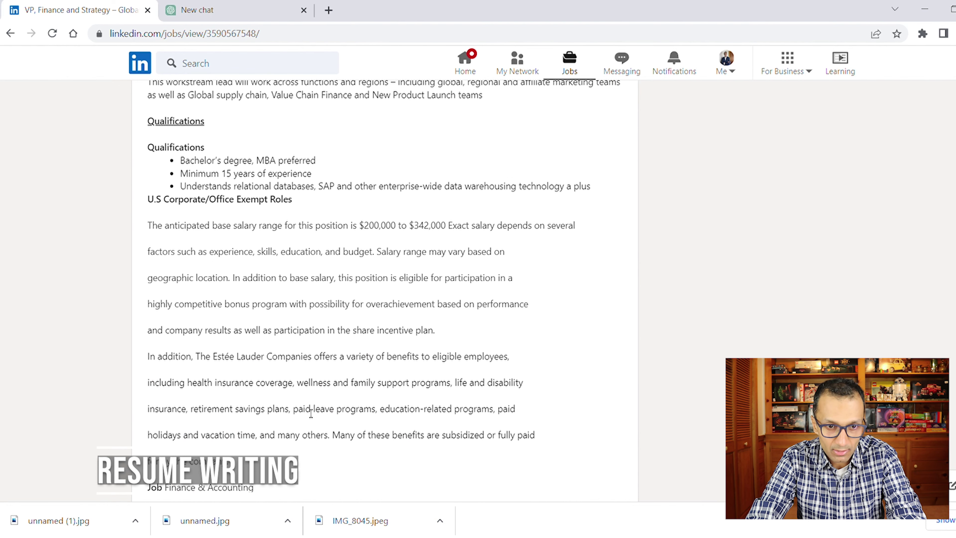
{"action": "scroll", "coordinate": [311, 414], "scroll_direction": "up", "scroll_amount": 6}
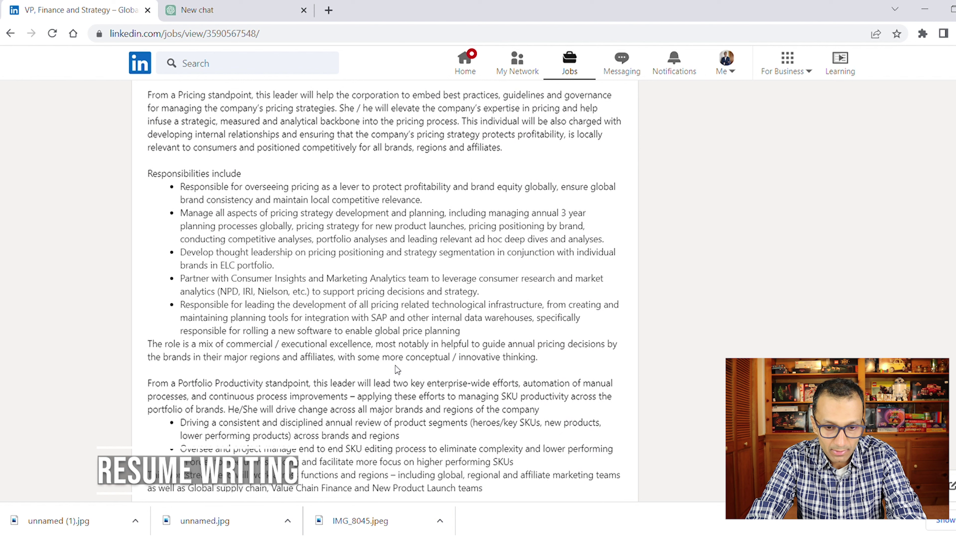
{"action": "key", "text": "ctrl+Tab"}
{"action": "key", "text": "ctrl+v"}
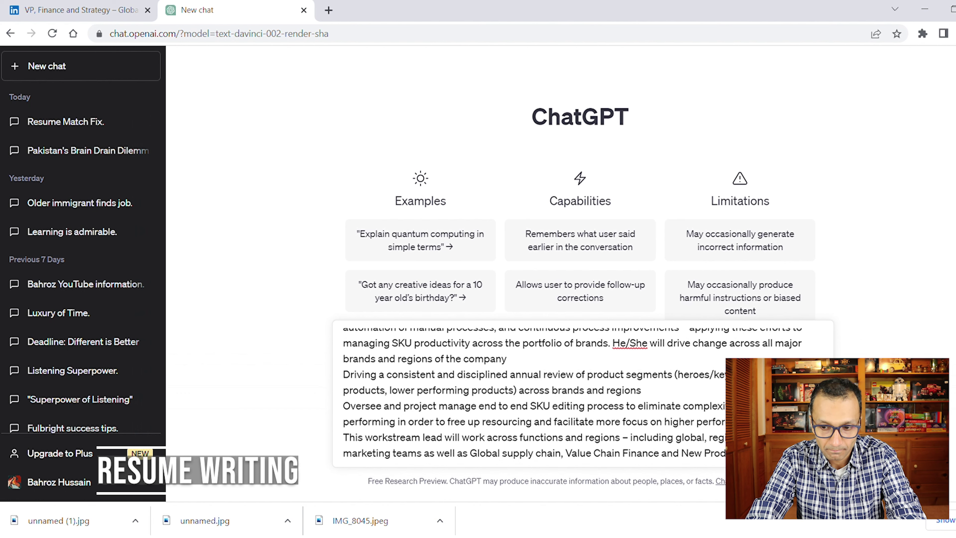
Send the prompt and review the nine percentage-based achievements ChatGPT returns.
{"action": "key", "text": "Return"}
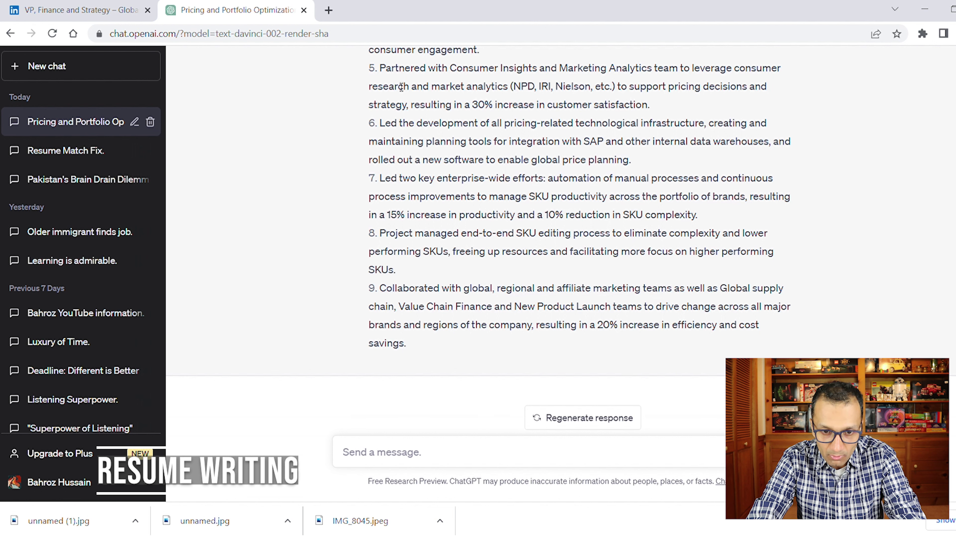
{"action": "scroll", "coordinate": [437, 105], "scroll_direction": "up", "scroll_amount": 5}
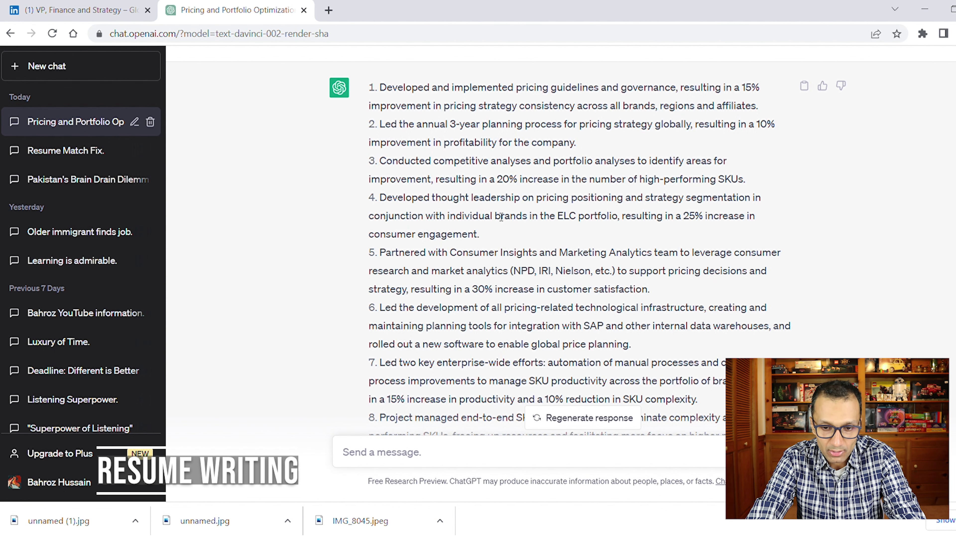
{"action": "scroll", "coordinate": [739, 353], "scroll_direction": "down", "scroll_amount": 3}
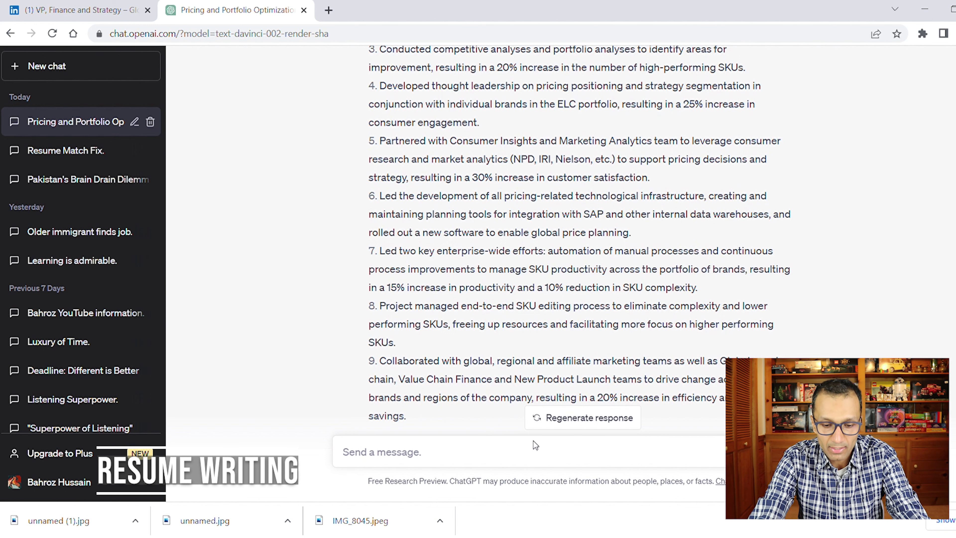
Send 'share key skills from the following job description.' in the same chat.
{"action": "left_click", "coordinate": [434, 458]}
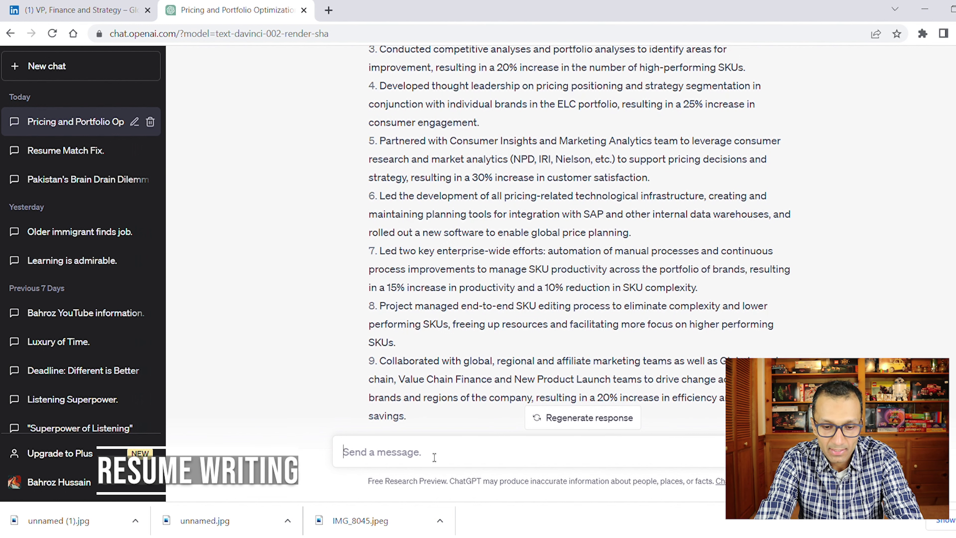
{"action": "type", "text": "share k"}
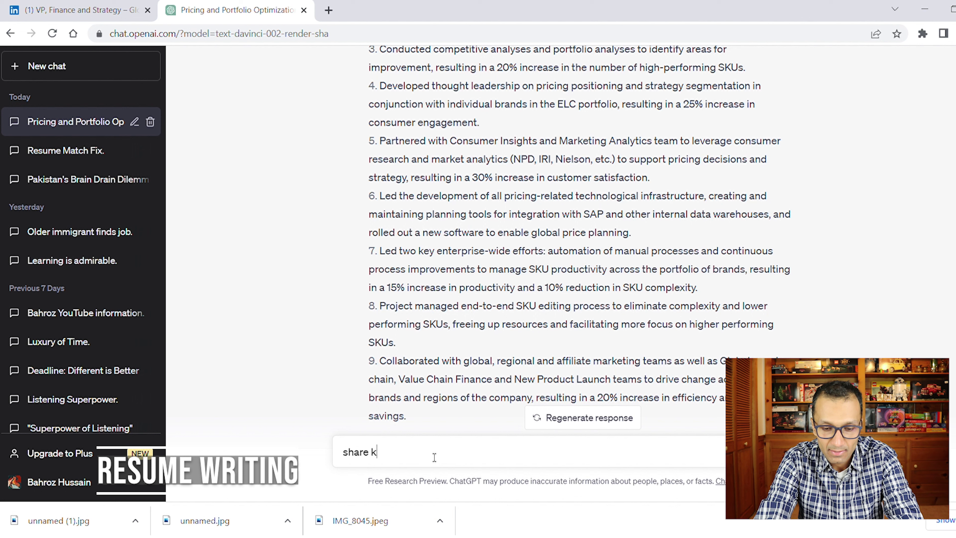
{"action": "type", "text": "ey skills"}
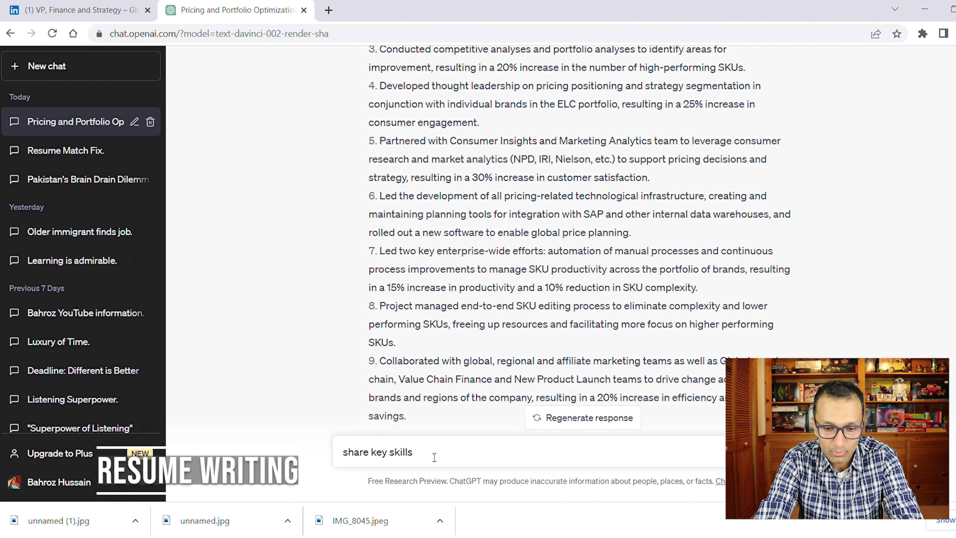
{"action": "type", "text": " from "}
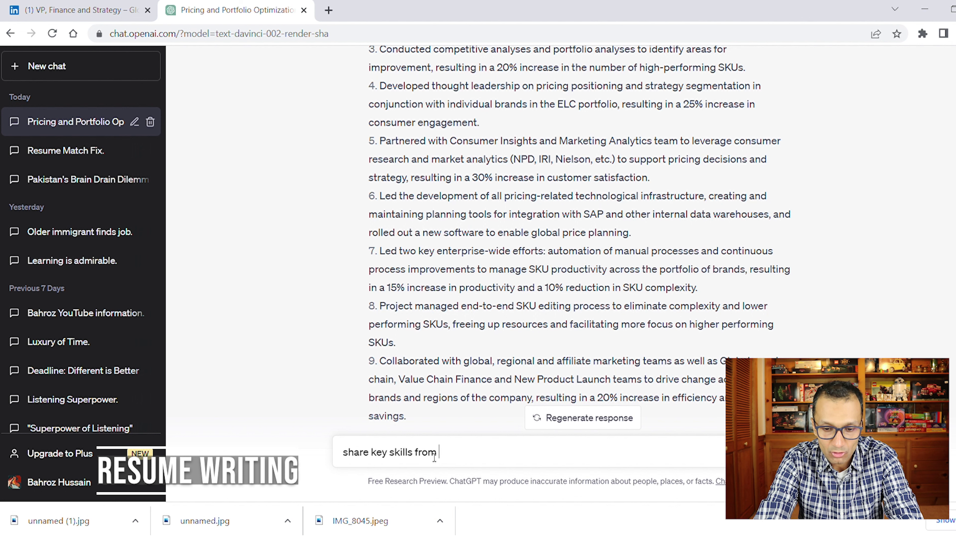
{"action": "type", "text": "the following job"}
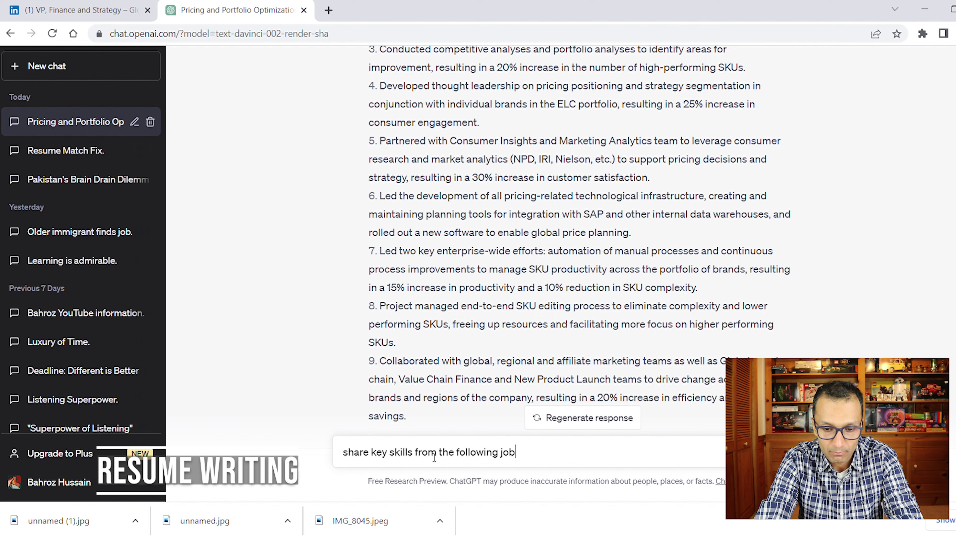
{"action": "type", "text": " descript"}
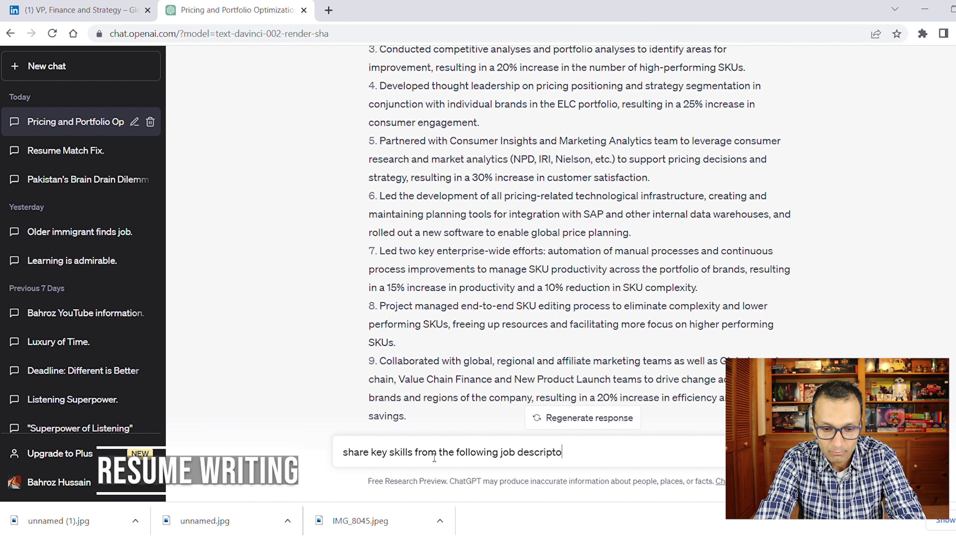
{"action": "type", "text": "ion."}
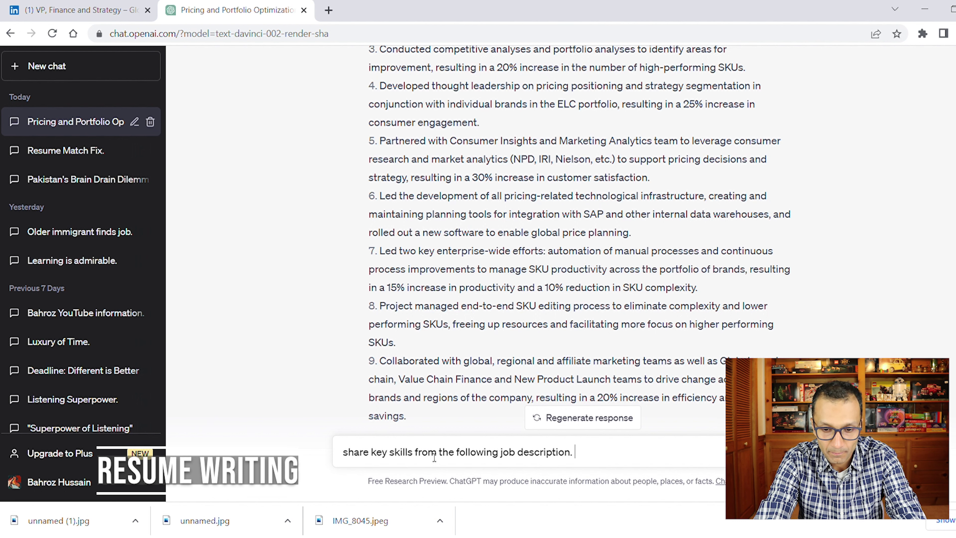
{"action": "key", "text": "Return"}
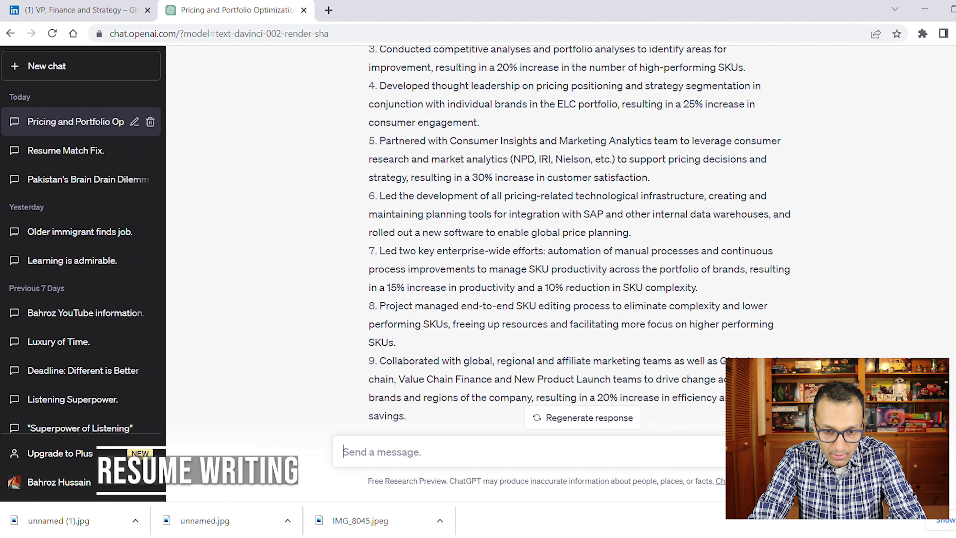
Scroll through the key skills answer, from pricing strategy development to relationship management.
{"action": "scroll", "coordinate": [664, 333], "scroll_direction": "up", "scroll_amount": 15}
{"action": "scroll", "coordinate": [663, 333], "scroll_direction": "down", "scroll_amount": 3}
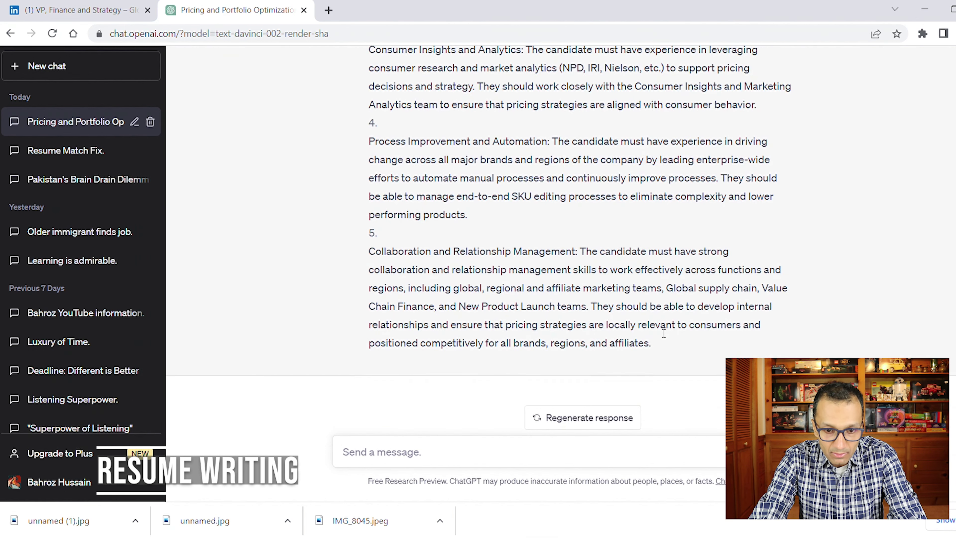
{"action": "scroll", "coordinate": [419, 186], "scroll_direction": "up", "scroll_amount": 2}
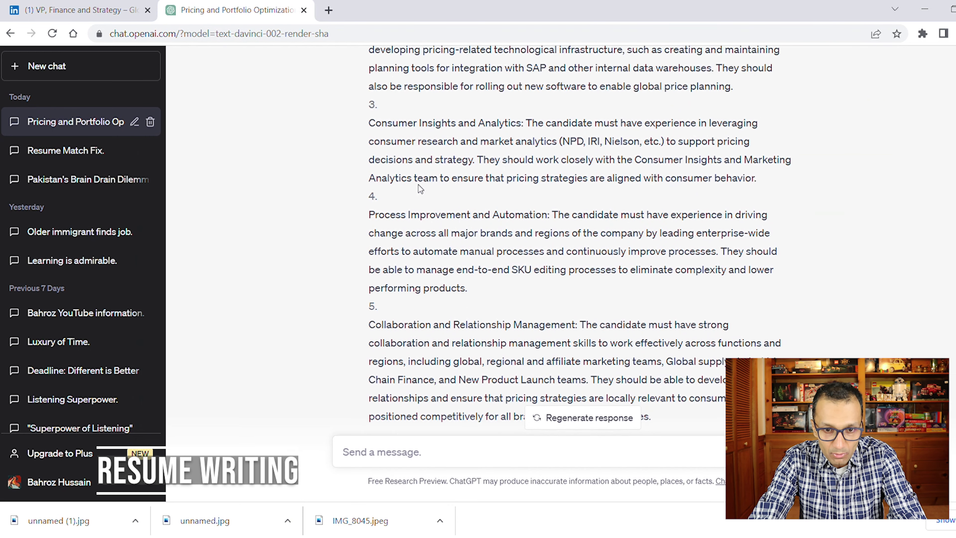
{"action": "scroll", "coordinate": [421, 188], "scroll_direction": "up", "scroll_amount": 5}
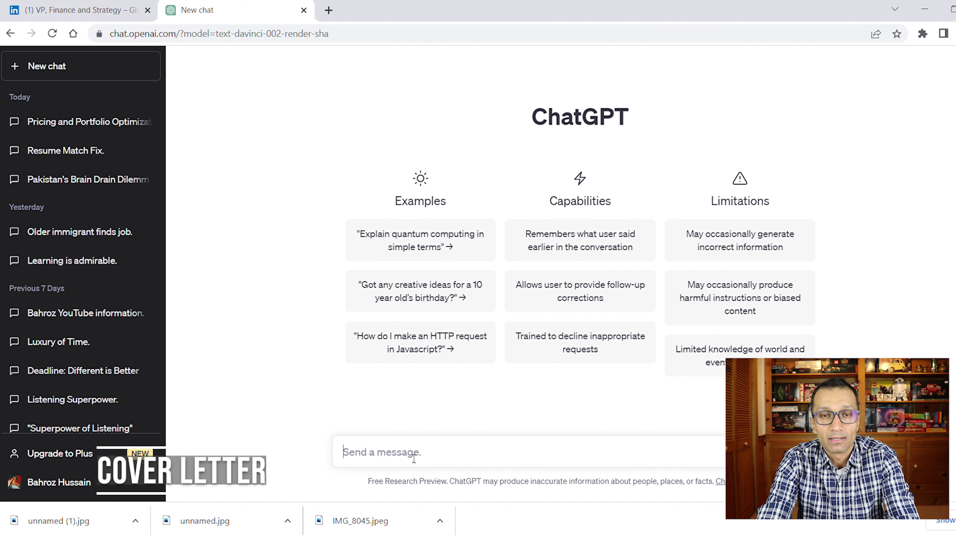
Write the cover-letter request, paste the resume under 'RESUME:', and add a 'JOB Description:' heading.
{"action": "type", "text": "can you write a cover letter "}
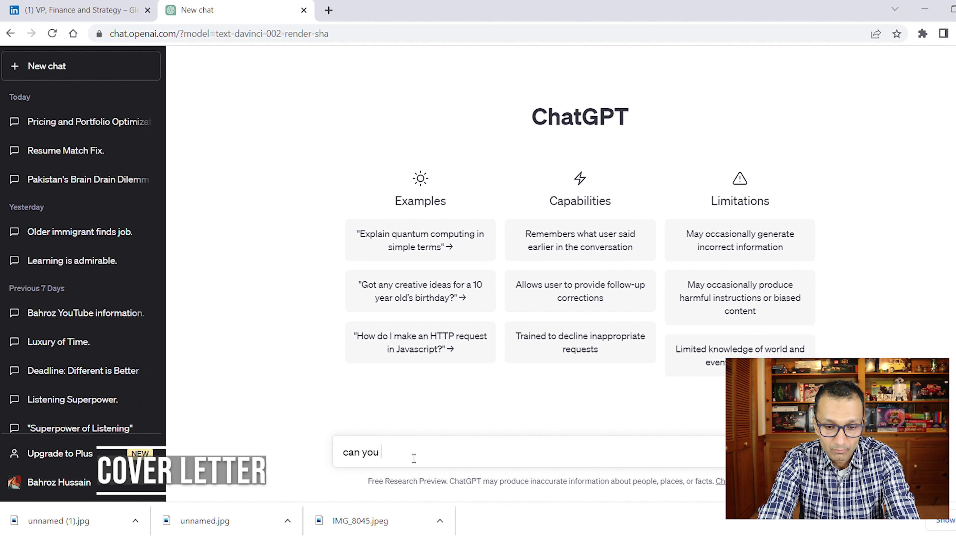
{"action": "type", "text": "using the following jo"}
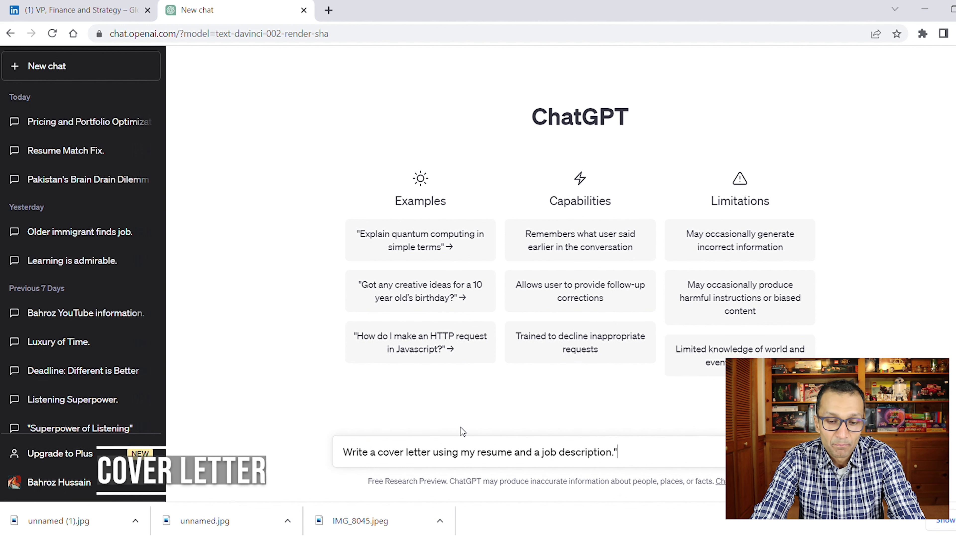
{"action": "key", "text": "BackSpace"}
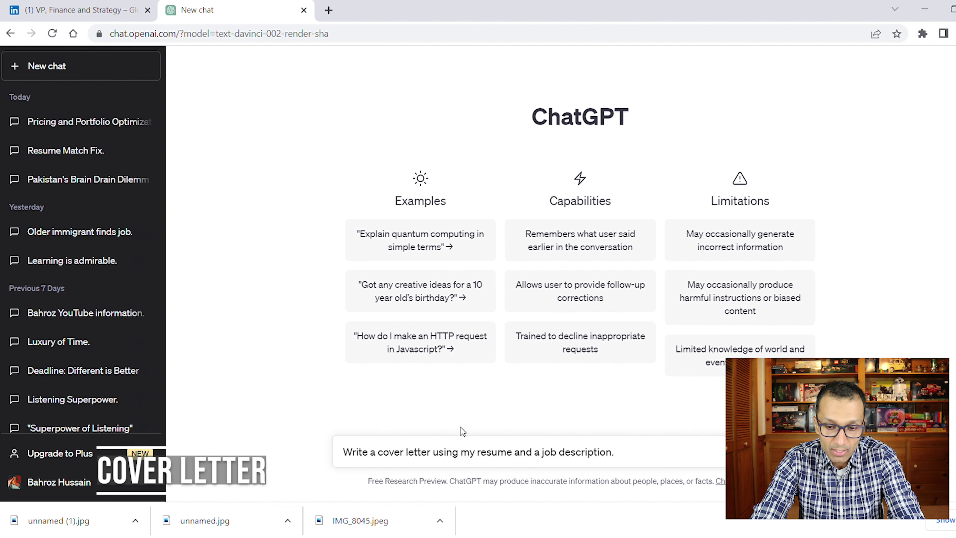
{"action": "key", "text": "shift+Return"}
{"action": "key", "text": "shift+Return"}
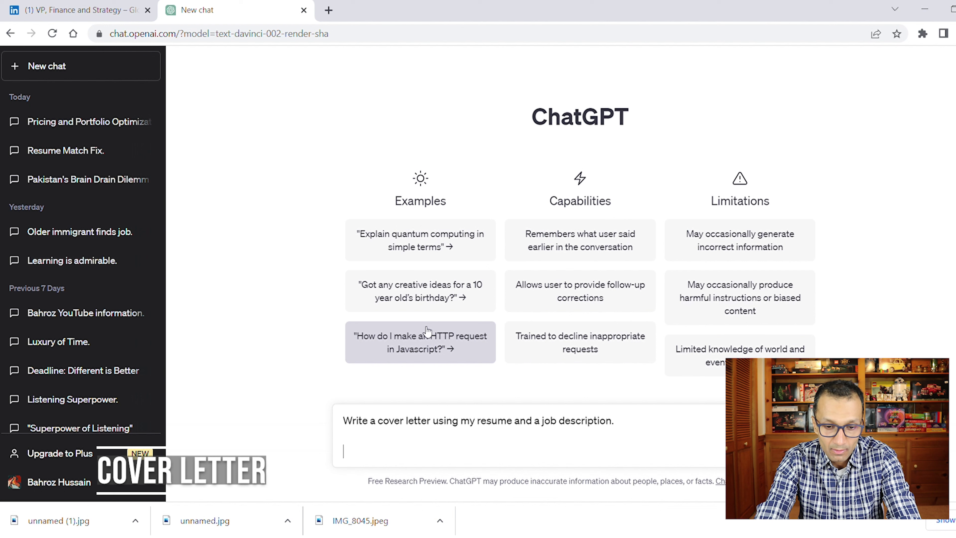
{"action": "type", "text": "RESUME:"}
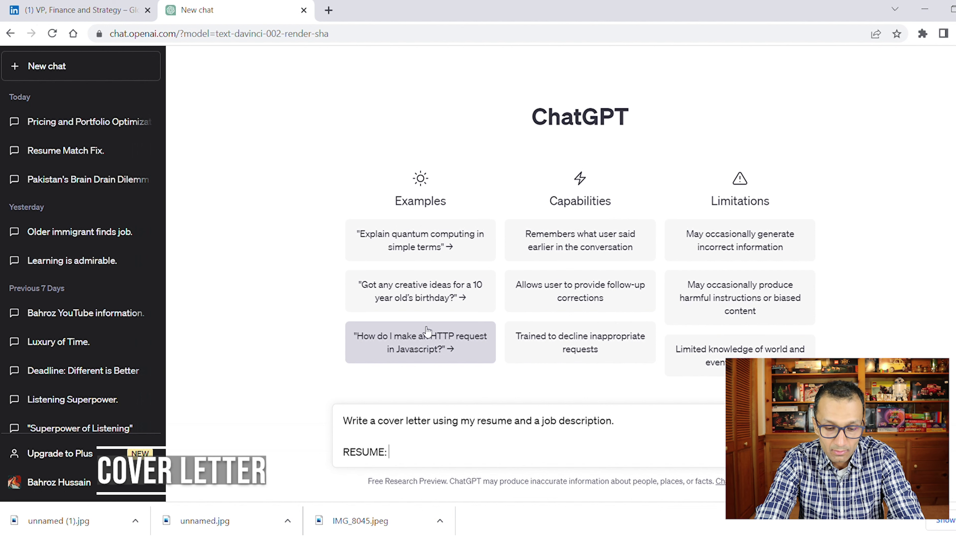
{"action": "key", "text": "shift+Return"}
{"action": "key", "text": "ctrl+v"}
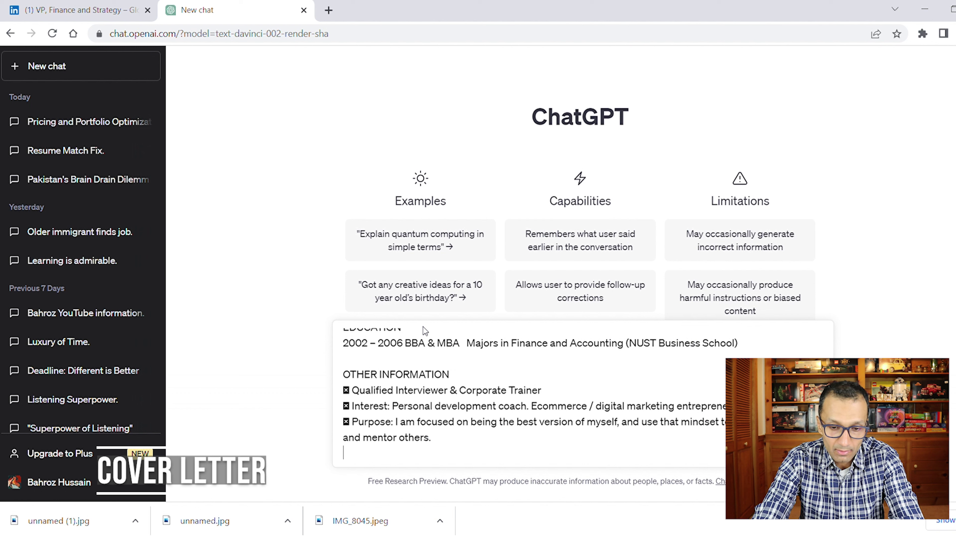
{"action": "key", "text": "shift+Return"}
{"action": "key", "text": "shift+Return"}
{"action": "type", "text": "JObs"}
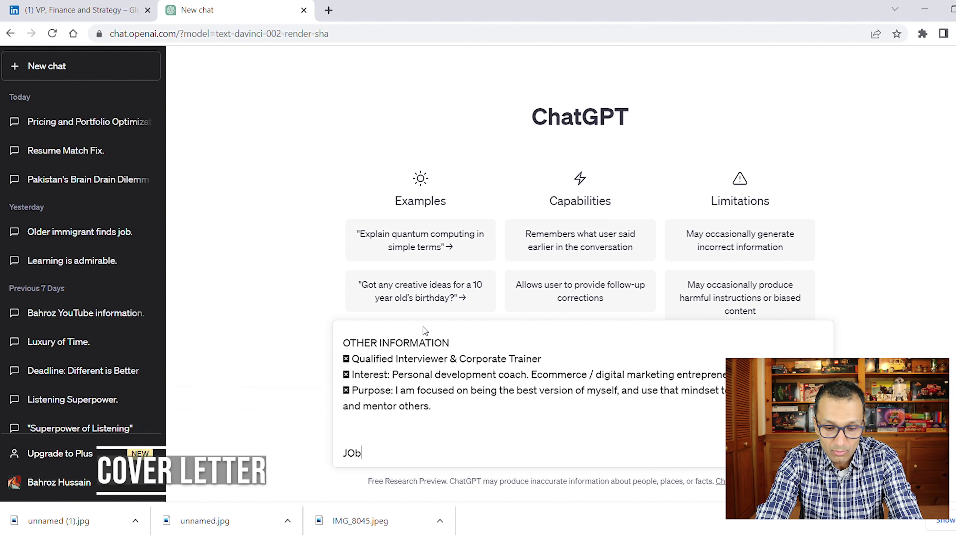
{"action": "key", "text": "BackSpace"}
{"action": "key", "text": "BackSpace"}
{"action": "key", "text": "BackSpace"}
{"action": "type", "text": "B "}
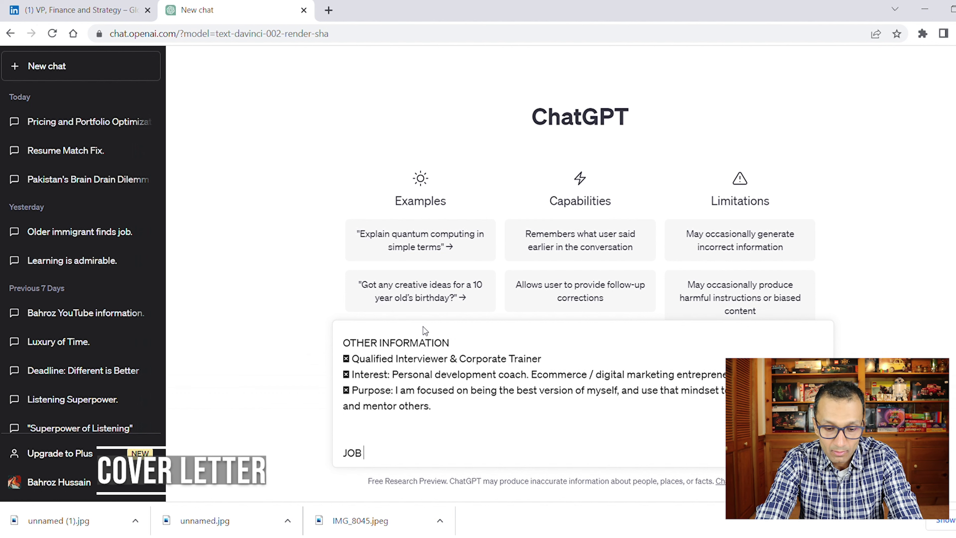
{"action": "type", "text": "DEscription:"}
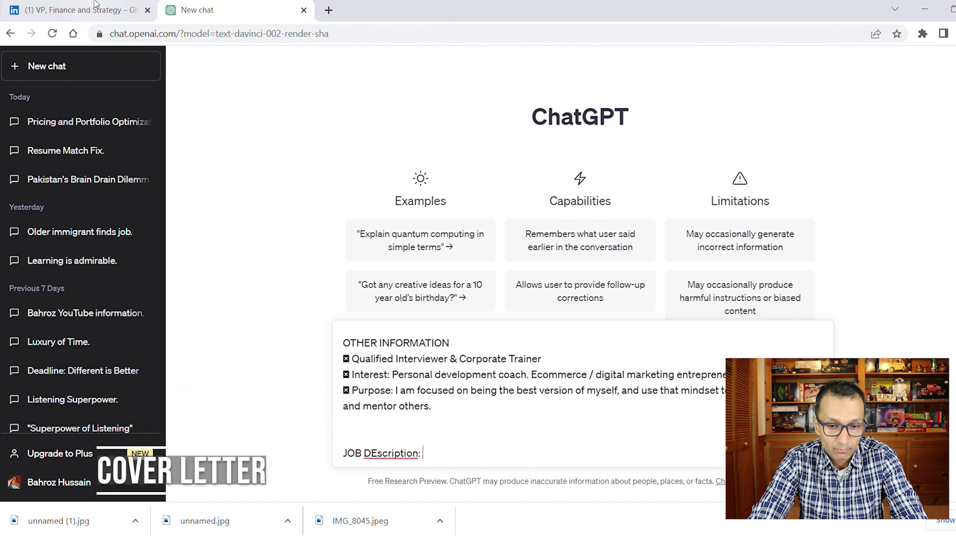
Copy the LinkedIn job description under 'JOB Description:' and send the cover-letter request.
{"action": "left_click", "coordinate": [83, 10]}
{"action": "left_click_drag", "start_coordinate": [147, 95], "coordinate": [494, 187]}
{"action": "left_click", "coordinate": [204, 10]}
{"action": "left_click_drag", "start_coordinate": [363, 438], "coordinate": [380, 438]}
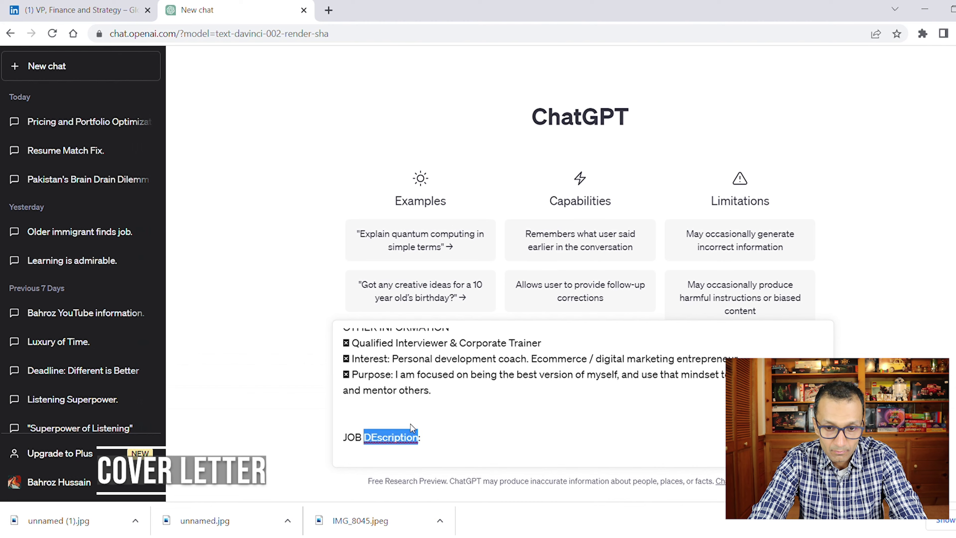
{"action": "type", "text": "De"}
{"action": "key", "text": "shift+Return"}
{"action": "key", "text": "ctrl+v"}
{"action": "key", "text": "Return"}
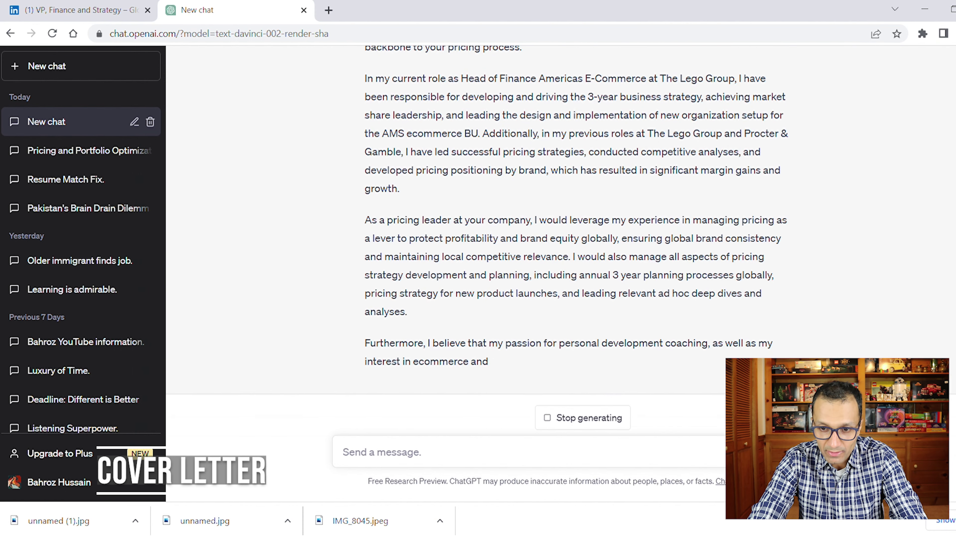
Read the generated Pricing Leader cover letter down to its thank-you paragraph and closing.
{"action": "scroll", "coordinate": [561, 218], "scroll_direction": "up", "scroll_amount": 8}
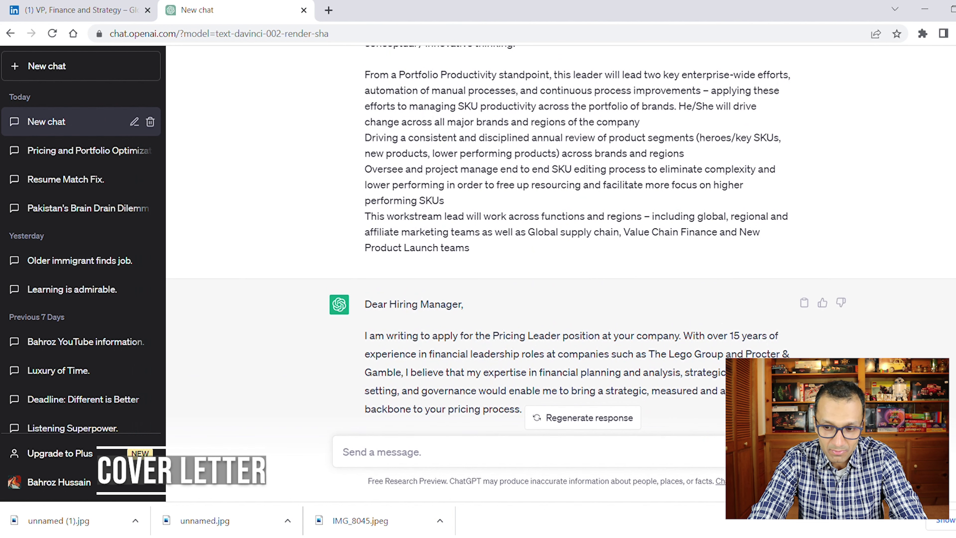
{"action": "scroll", "coordinate": [561, 241], "scroll_direction": "down", "scroll_amount": 3}
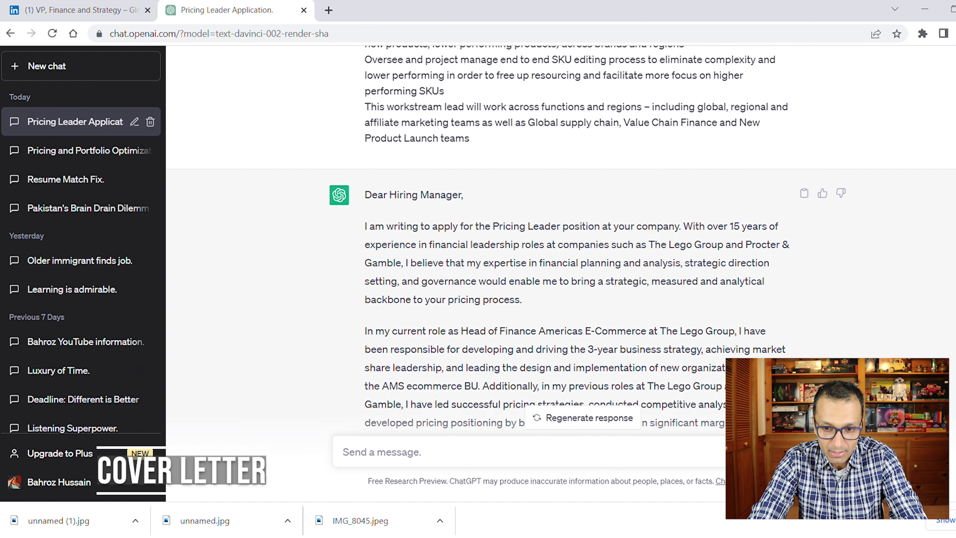
{"action": "scroll", "coordinate": [561, 241], "scroll_direction": "down", "scroll_amount": 2}
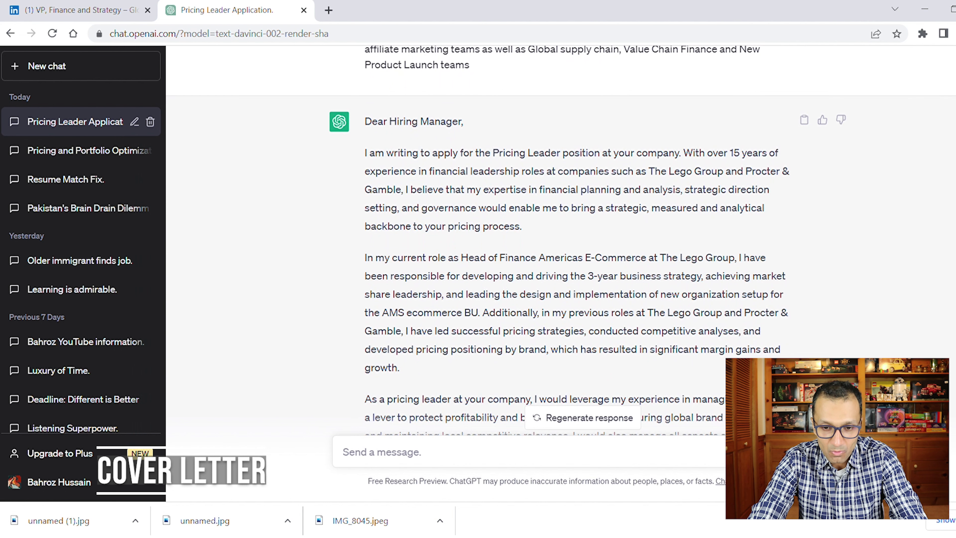
{"action": "scroll", "coordinate": [561, 241], "scroll_direction": "down", "scroll_amount": 1}
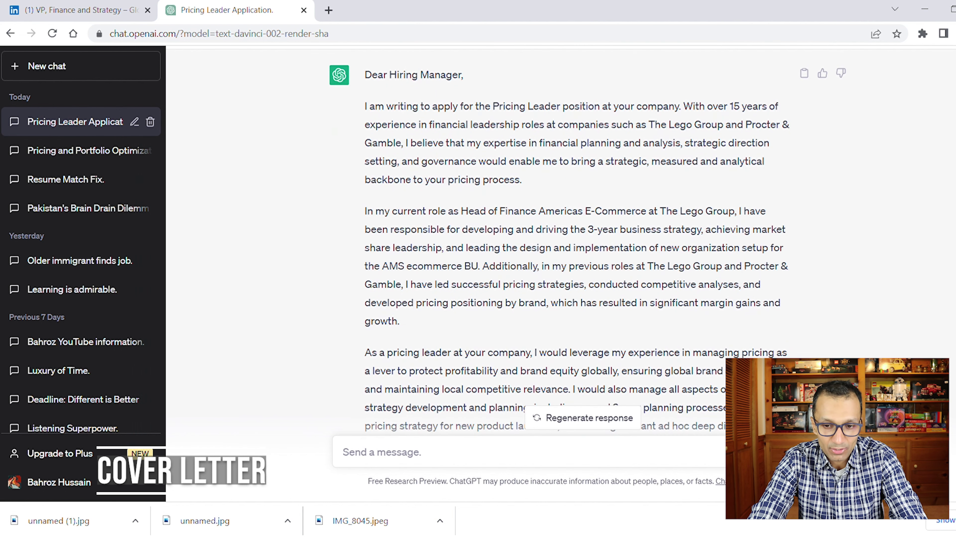
{"action": "scroll", "coordinate": [561, 241], "scroll_direction": "down", "scroll_amount": 2}
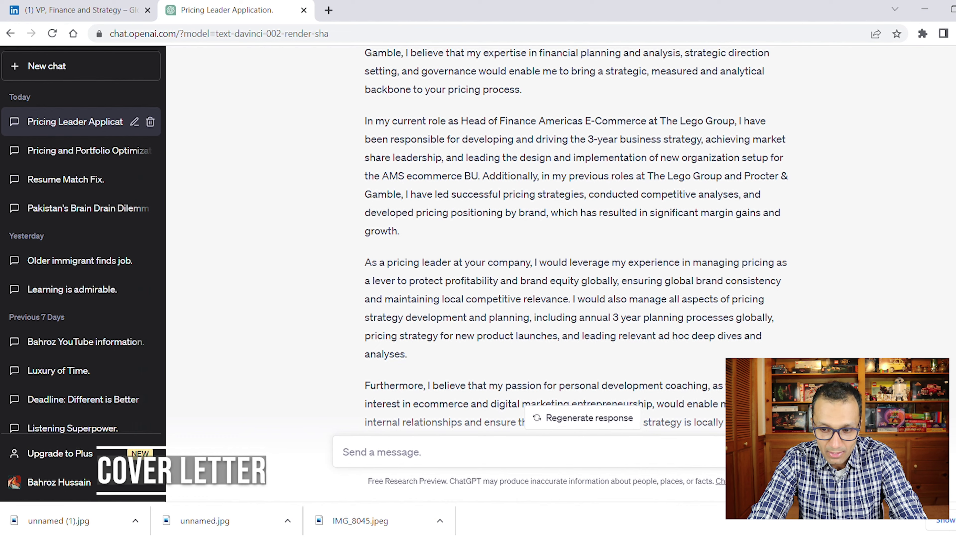
{"action": "scroll", "coordinate": [560, 241], "scroll_direction": "down", "scroll_amount": 4}
{"action": "left_click_drag", "start_coordinate": [511, 262], "coordinate": [468, 242]}
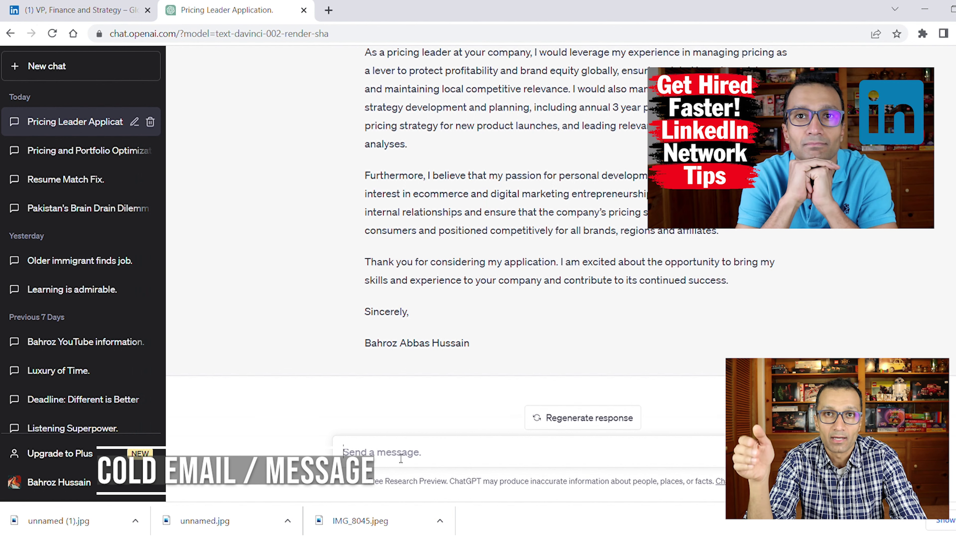
{"action": "type", "text": "write me a cold message for this job "}
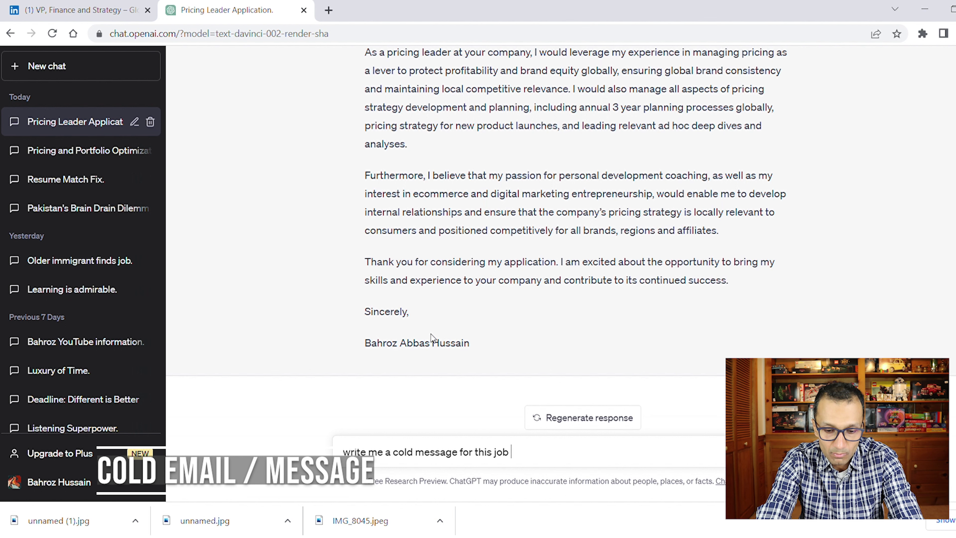
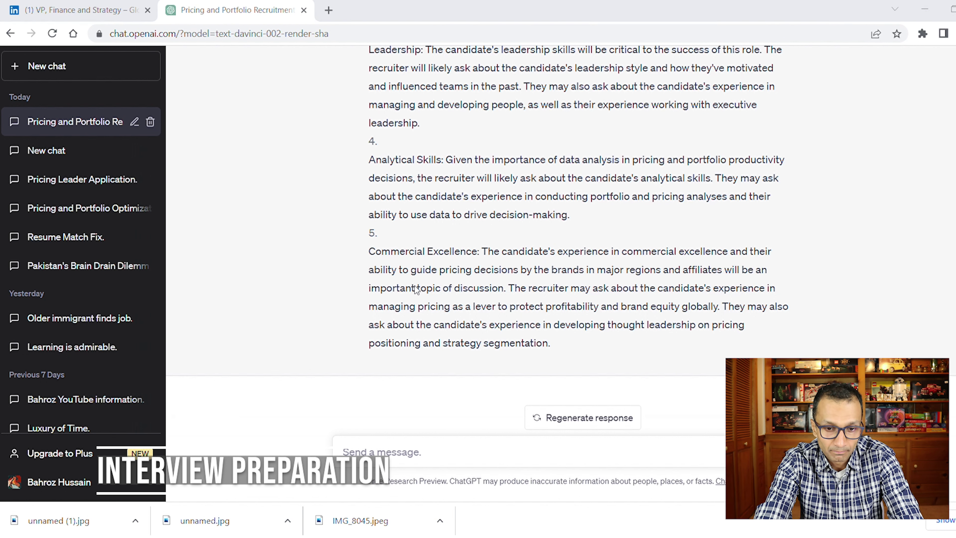
Ask 'share potential questions for this interview' in the chat.
{"action": "left_click", "coordinate": [424, 453]}
{"action": "type", "text": "share"}
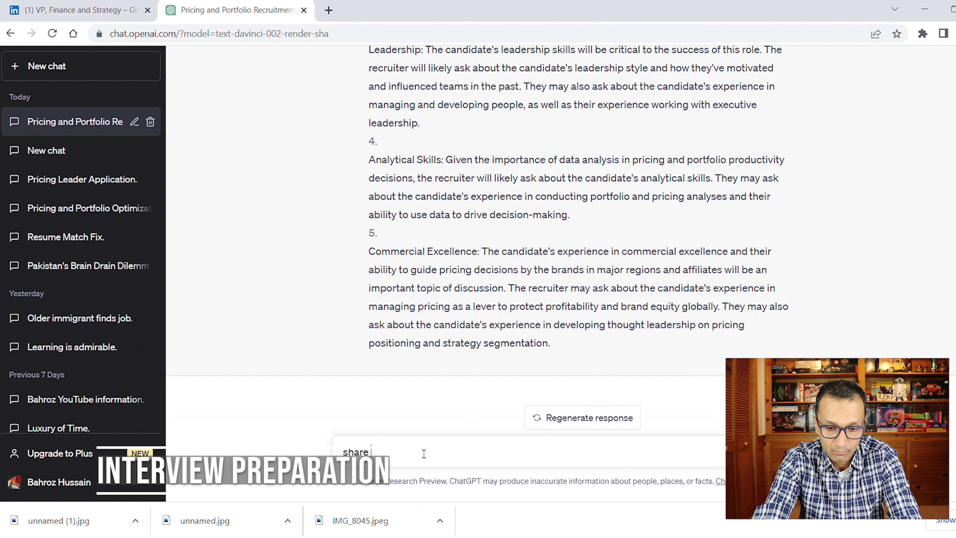
{"action": "type", "text": " potential questions for this interview"}
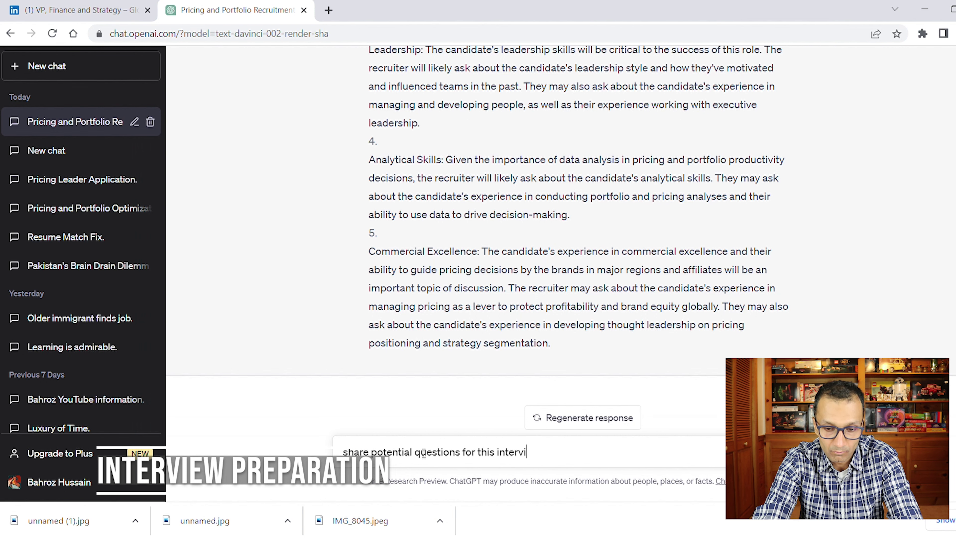
{"action": "key", "text": "Return"}
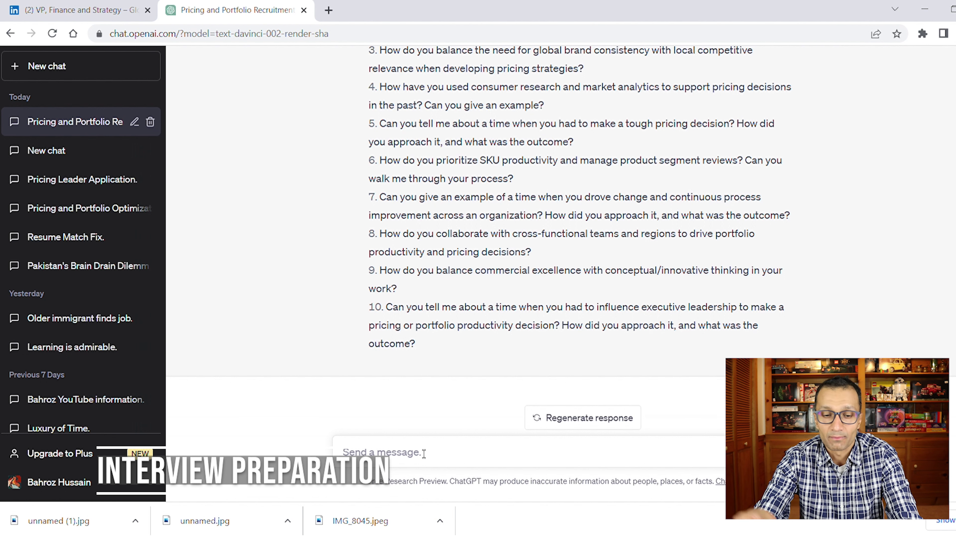
Send 'share with me 3 questions that I should be asking as reverse interview questions'.
{"action": "type", "text": "share with me 3 qjeus"}
{"action": "key", "text": "BackSpace"}
{"action": "key", "text": "BackSpace"}
{"action": "key", "text": "BackSpace"}
{"action": "key", "text": "BackSpace"}
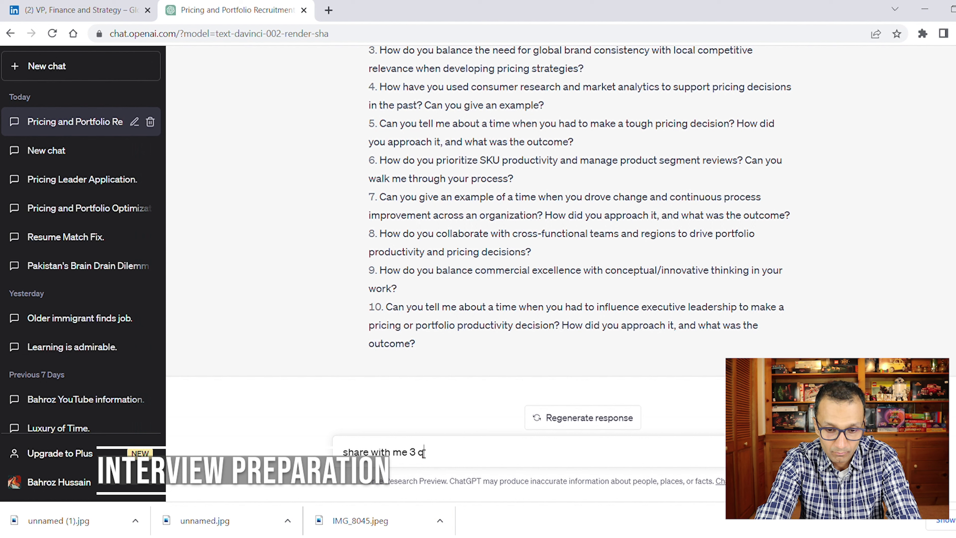
{"action": "type", "text": "uestions that I should be asking as reverse inte"}
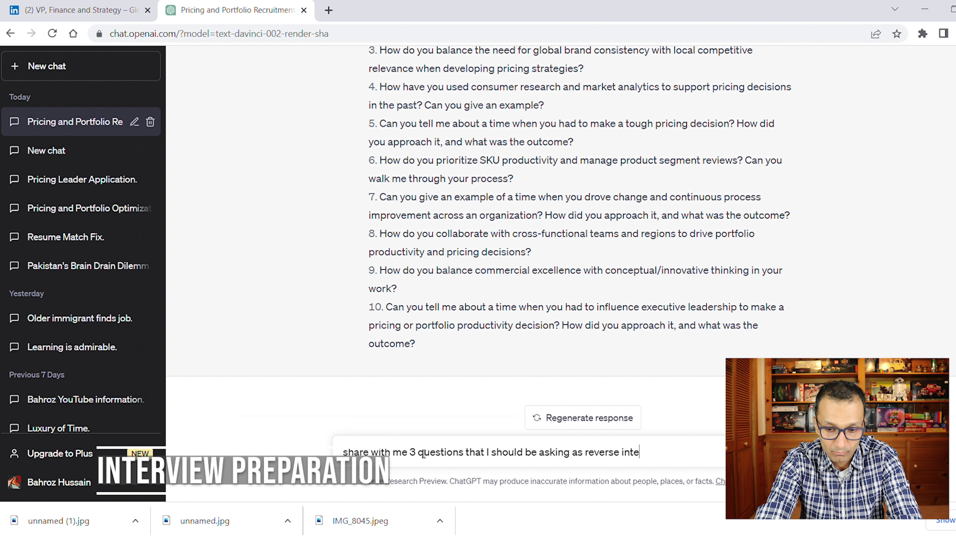
{"action": "type", "text": "rview questions in"}
{"action": "key", "text": "Return"}
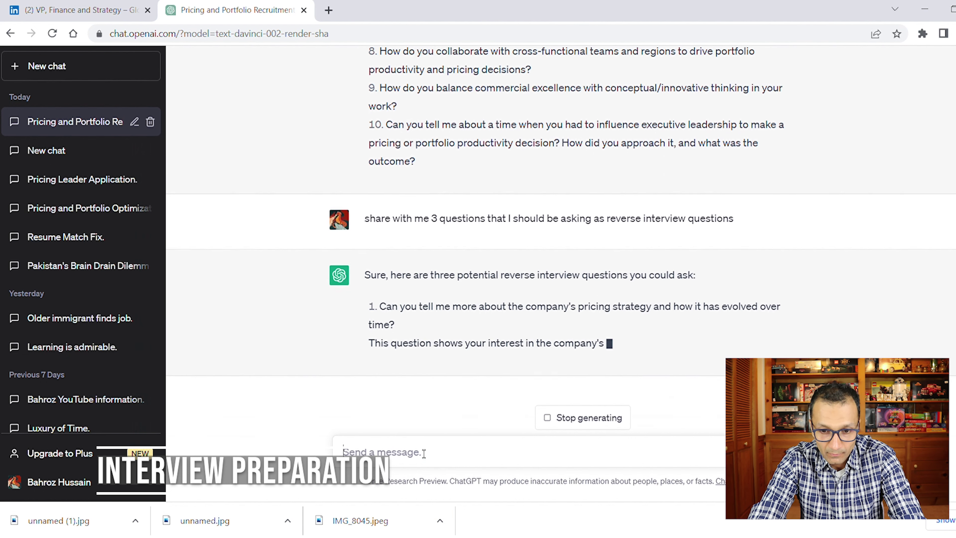